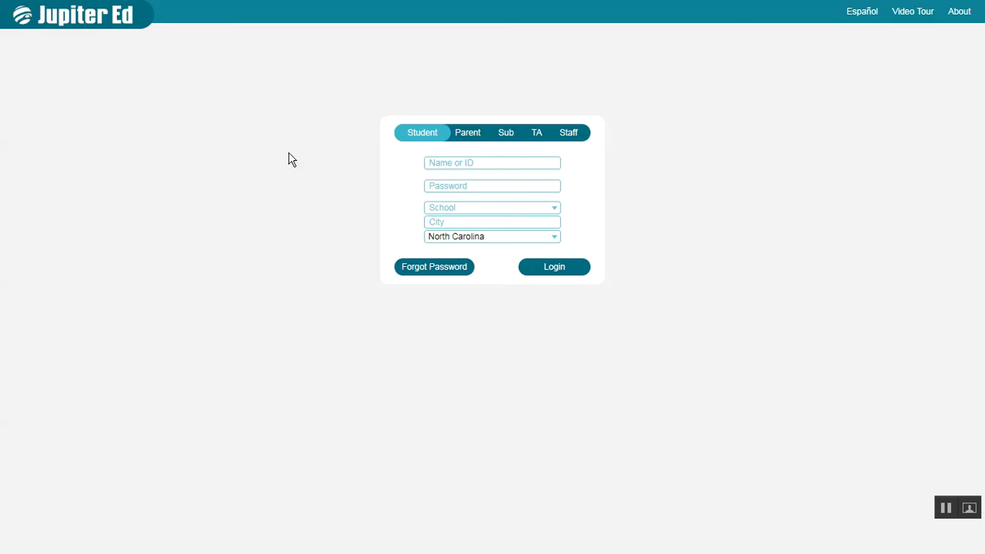
# - Choose the parent login and save the new account password
pyautogui.click(471, 138)
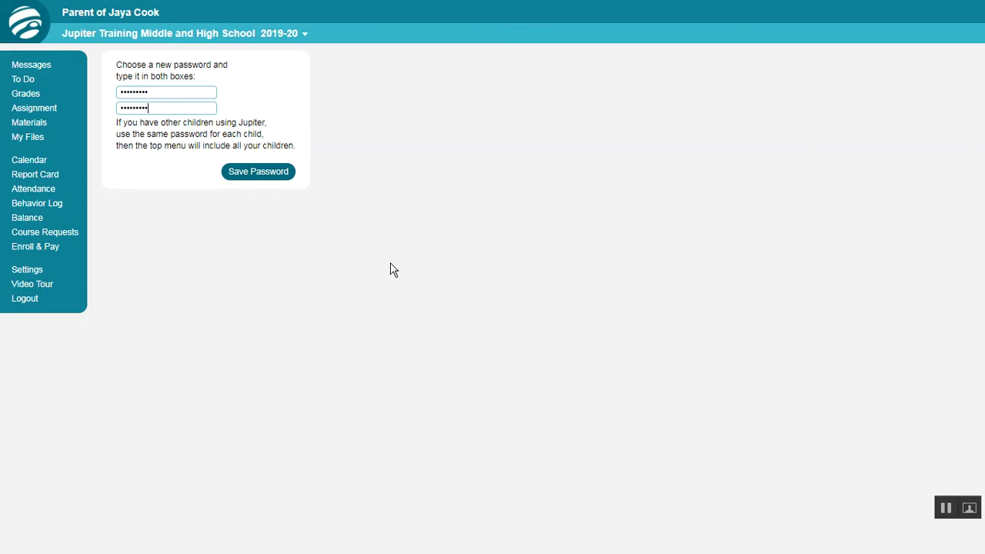
pyautogui.click(252, 174)
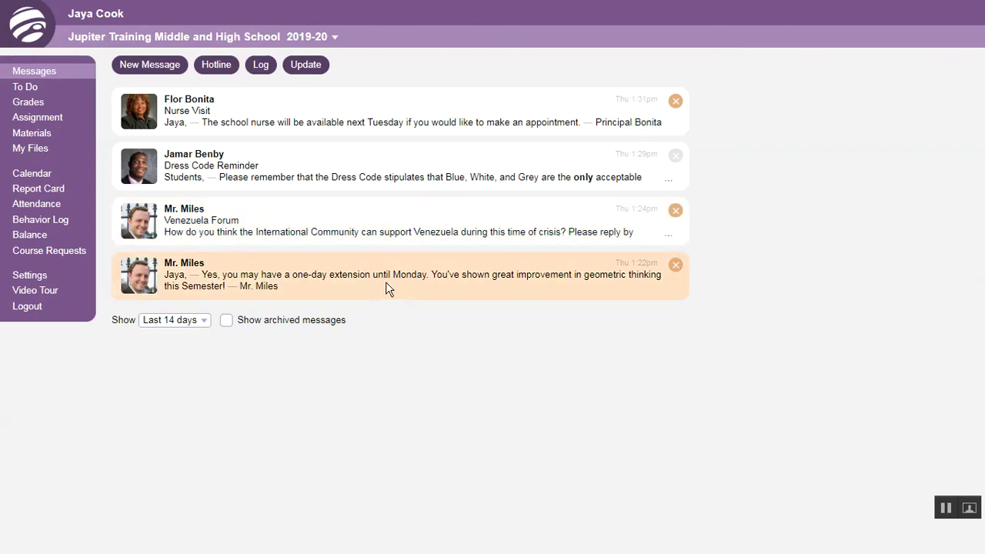
# - Open a blank message form for writing to a staff member
pyautogui.click(175, 70)
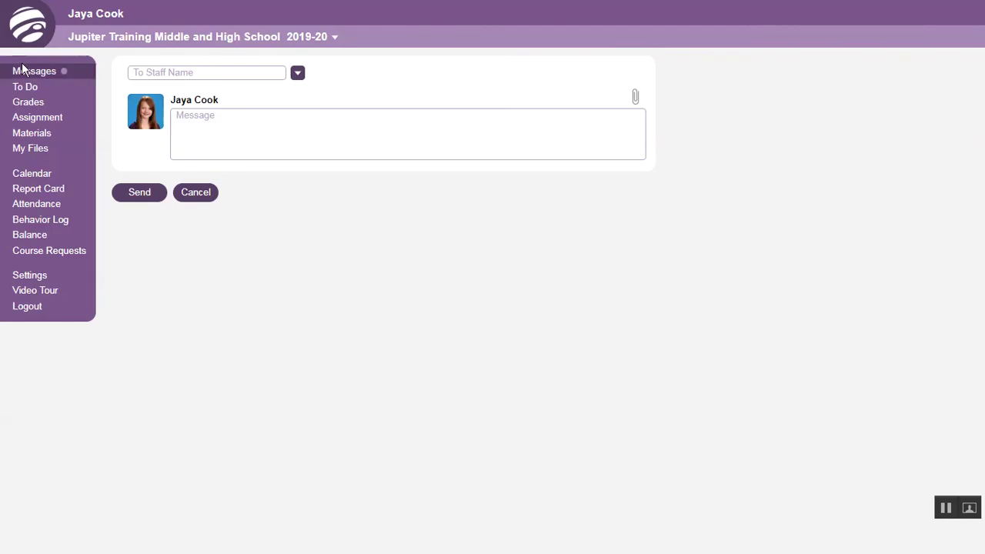
# - Open the 6th Social Studies Honors grades from the To Do list, and view the Venezuelan Unrest Assignment
pyautogui.click(30, 86)
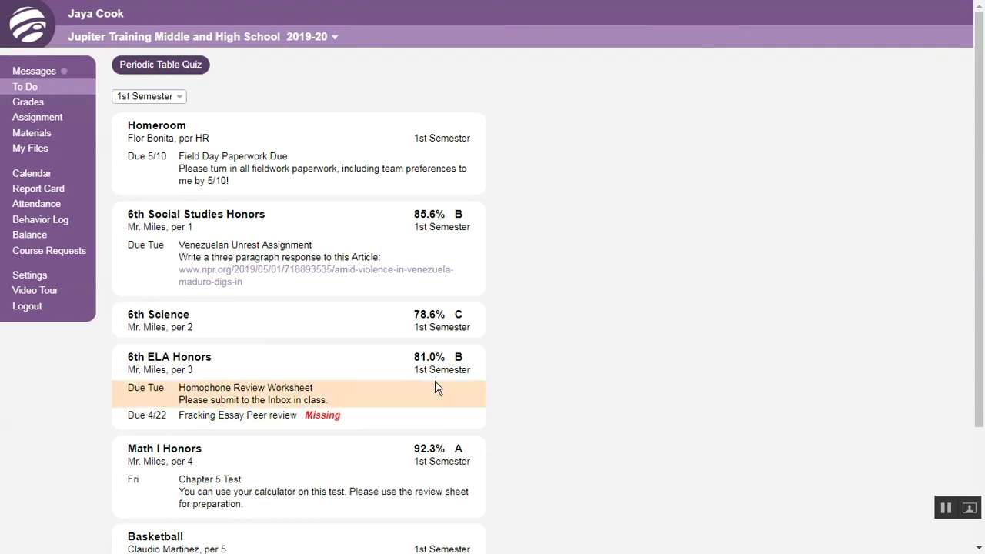
pyautogui.click(363, 222)
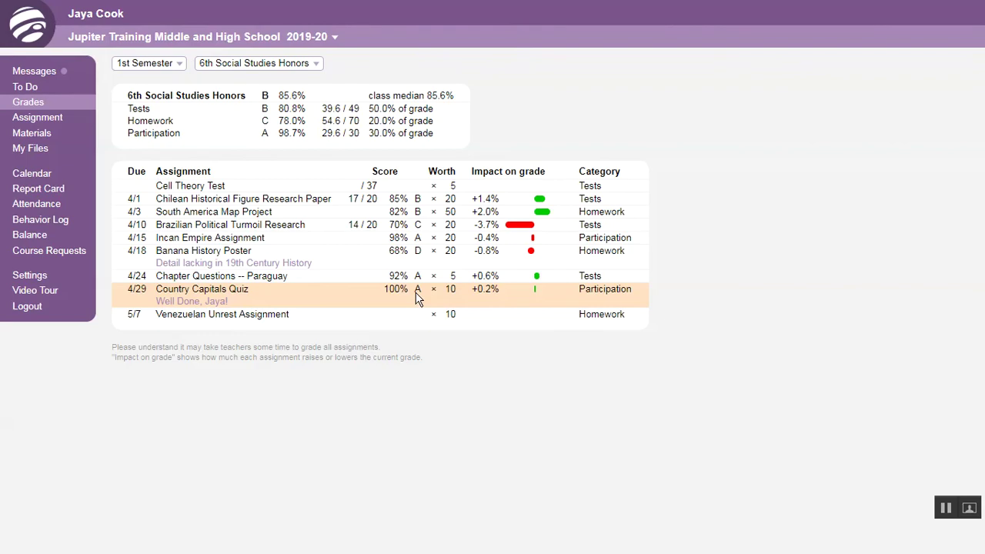
pyautogui.click(331, 317)
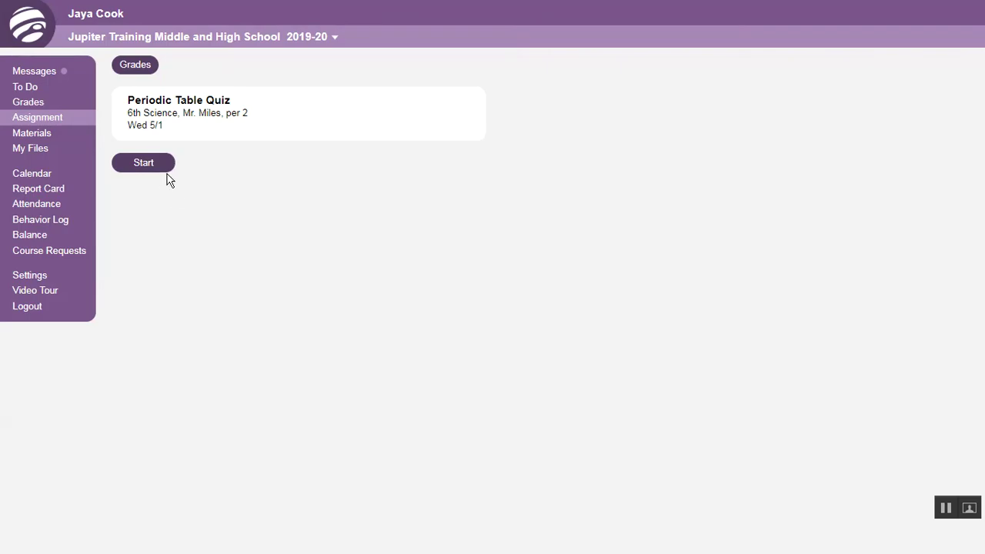
# - Open the Periodic Table Quiz from the To Do list and go to its second question
pyautogui.click(43, 87)
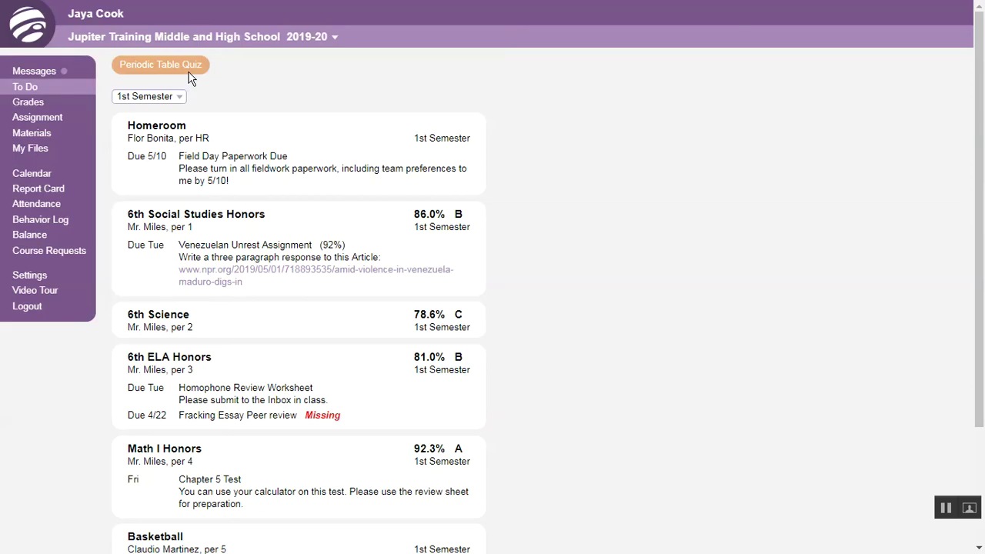
pyautogui.click(189, 71)
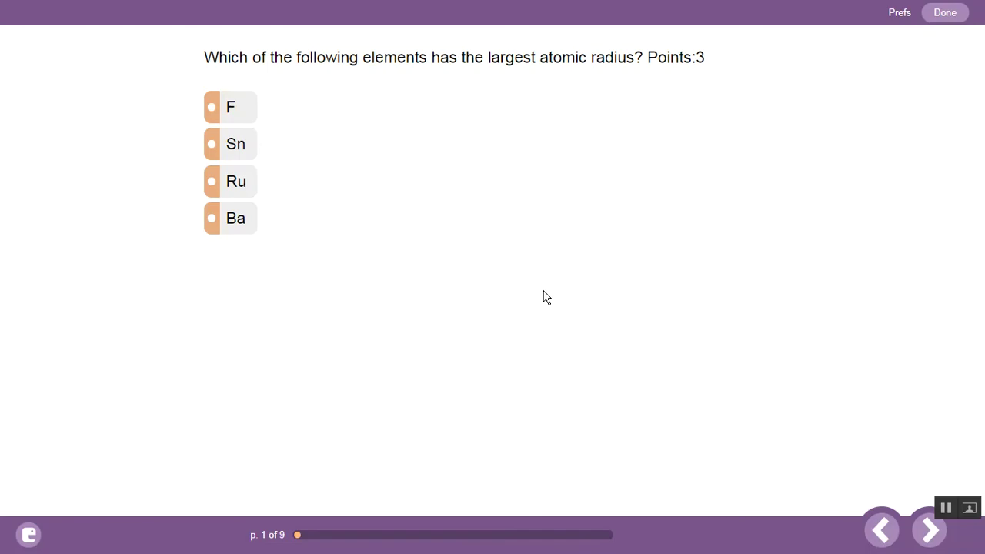
pyautogui.click(927, 533)
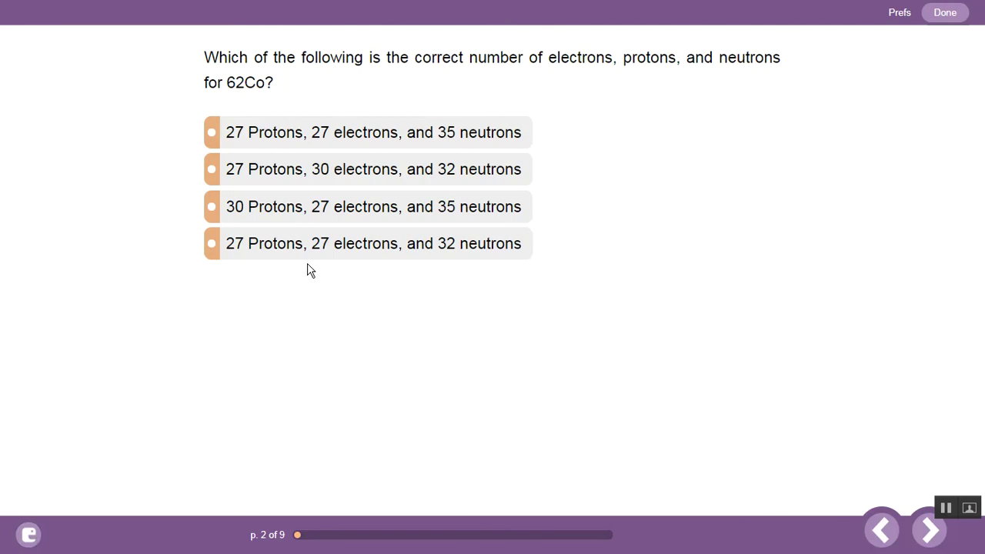
# - Have the 62Co question read aloud, look at the quiz's display and speech preferences, and exit the quiz
pyautogui.click(331, 62)
pyautogui.click(899, 13)
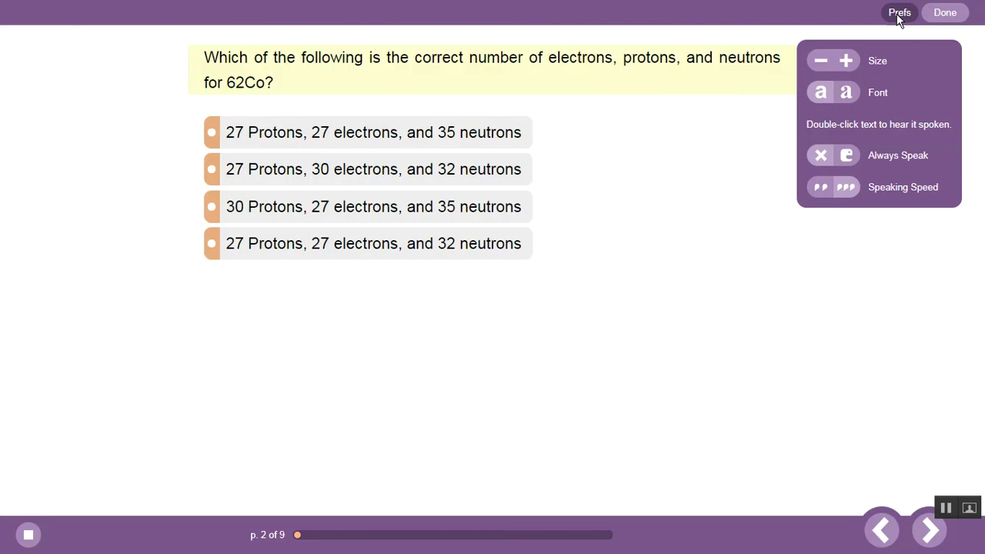
pyautogui.click(898, 16)
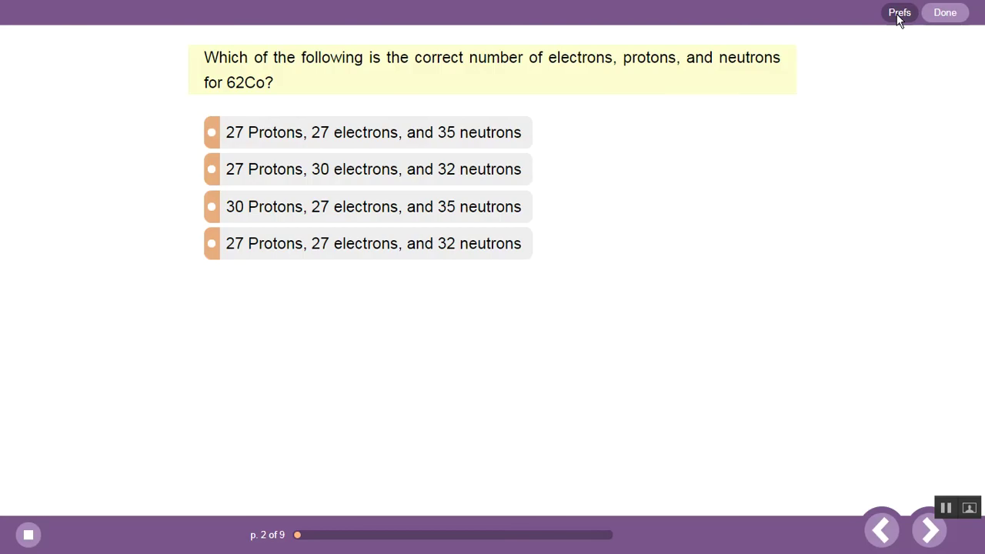
pyautogui.click(945, 14)
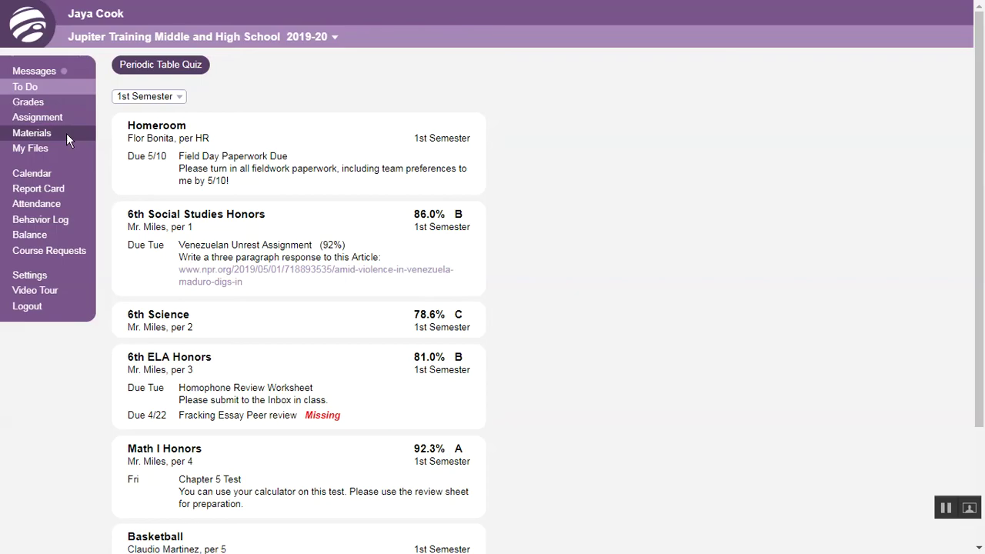
# - Open the class materials for 6th ELA Honors
pyautogui.click(65, 133)
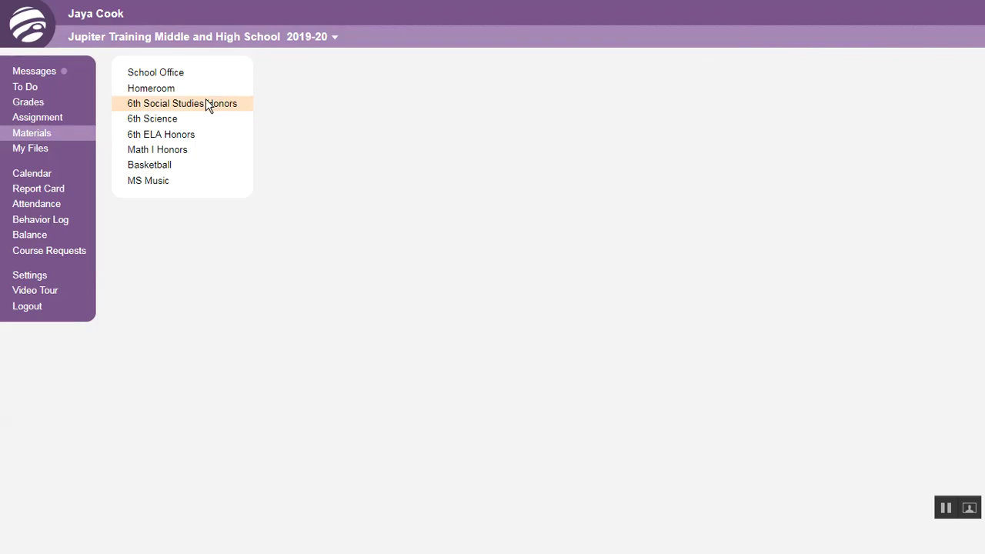
pyautogui.click(198, 136)
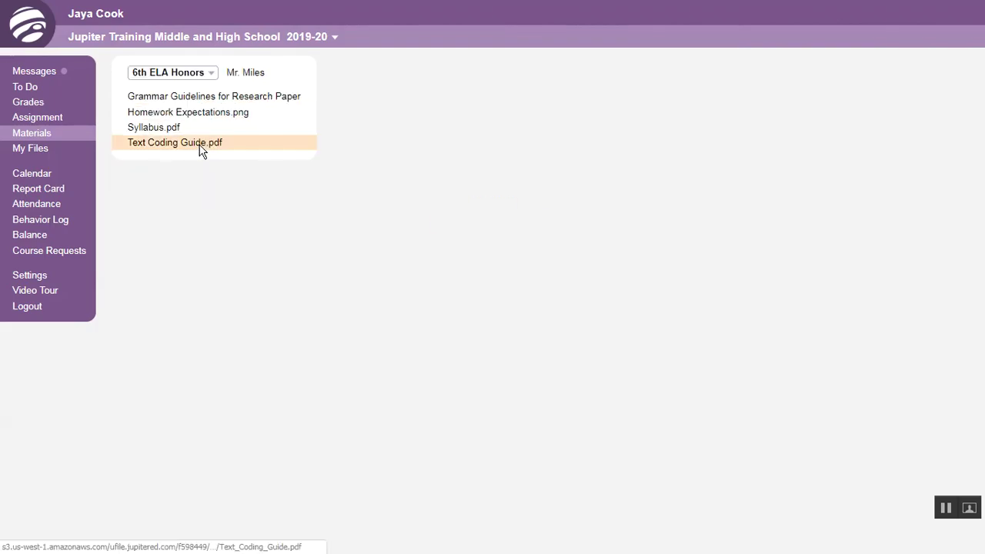
# - Create an untitled Juno Doc in My Files containing the Bartleby.com paragraph on the history of Venezuela, and save it
pyautogui.click(82, 148)
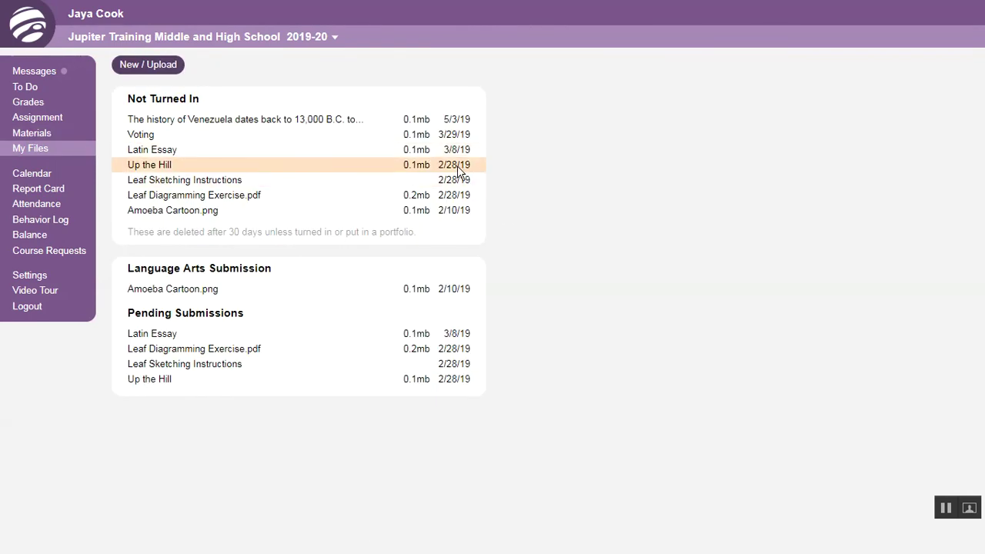
pyautogui.click(169, 67)
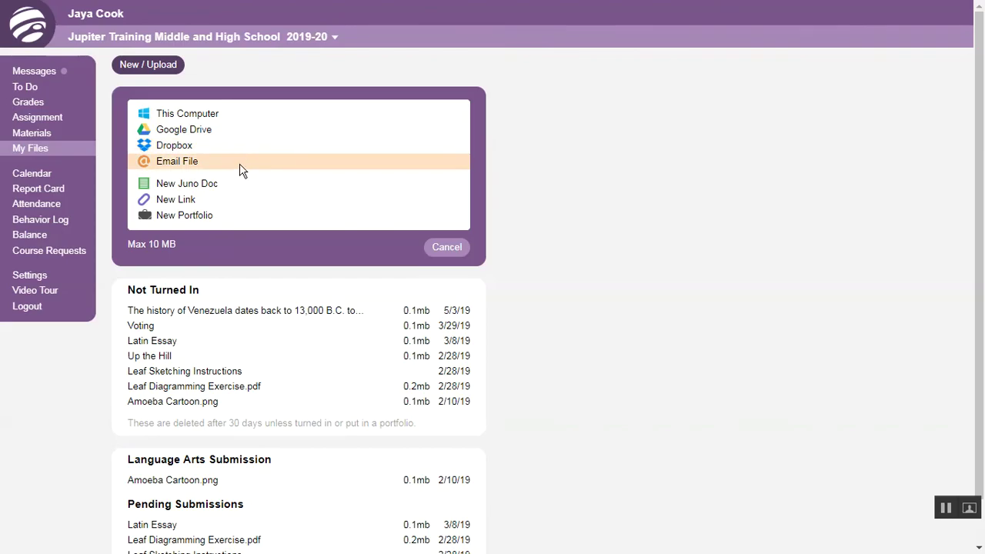
pyautogui.click(281, 190)
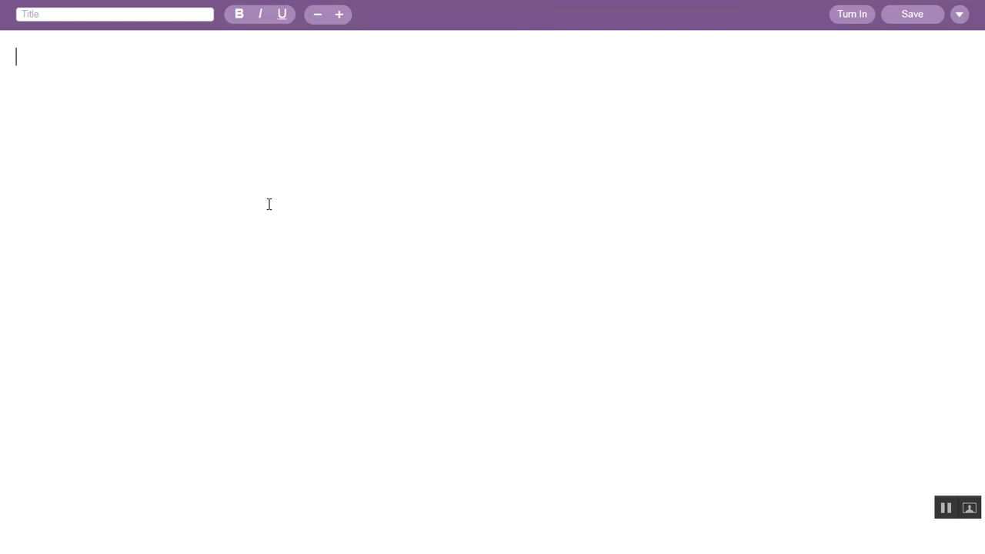
pyautogui.write('The history of Venezuela dates back to 13,000 B.C. to 6,000 B.C. when the first Venezuelans were found coming from the East (Guyana), the South (Brazil), and the North (Antilles). The difference in their culture and religious backgrounds came from the different tribes. These tribes included hunters, fishermen, and farmers. Other tribes formed a more complex method of the agricultural system, such as those from the region of Andean. Another group, the Caribbean’s, were very hostile and skilled in combat. Source: Bartleby.com')
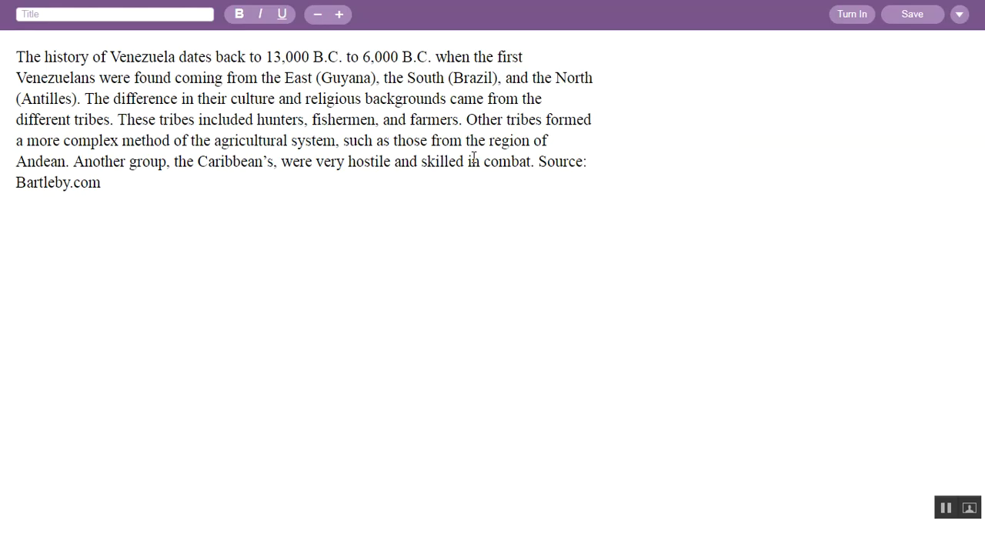
pyautogui.click(959, 22)
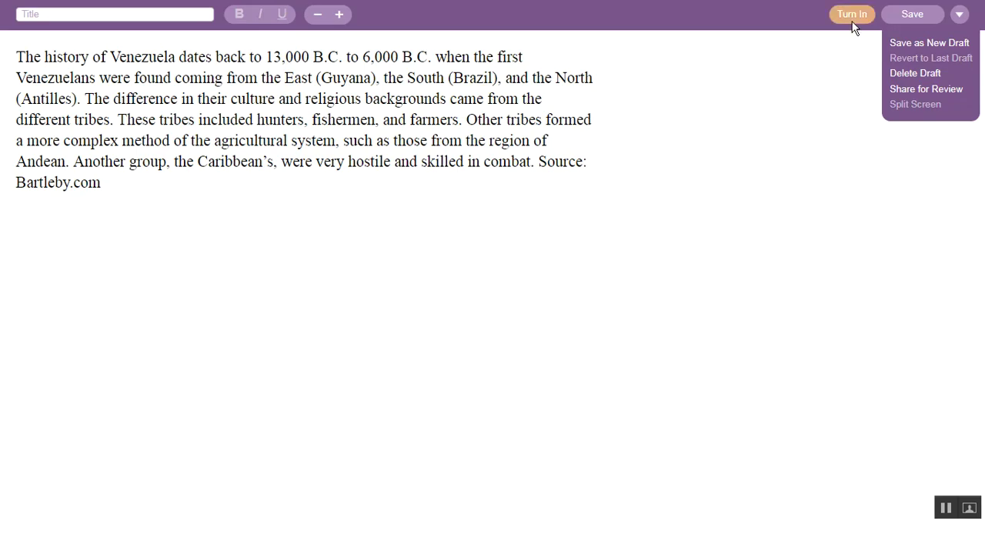
pyautogui.click(915, 13)
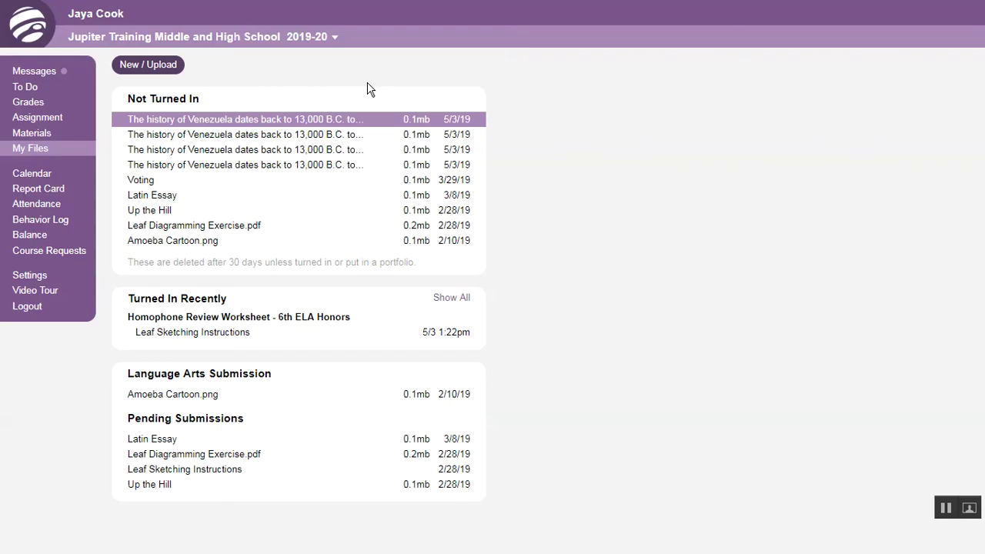
# - Open the details of the Voting file, and examine the school calendar with its due dates and announcements
pyautogui.click(327, 183)
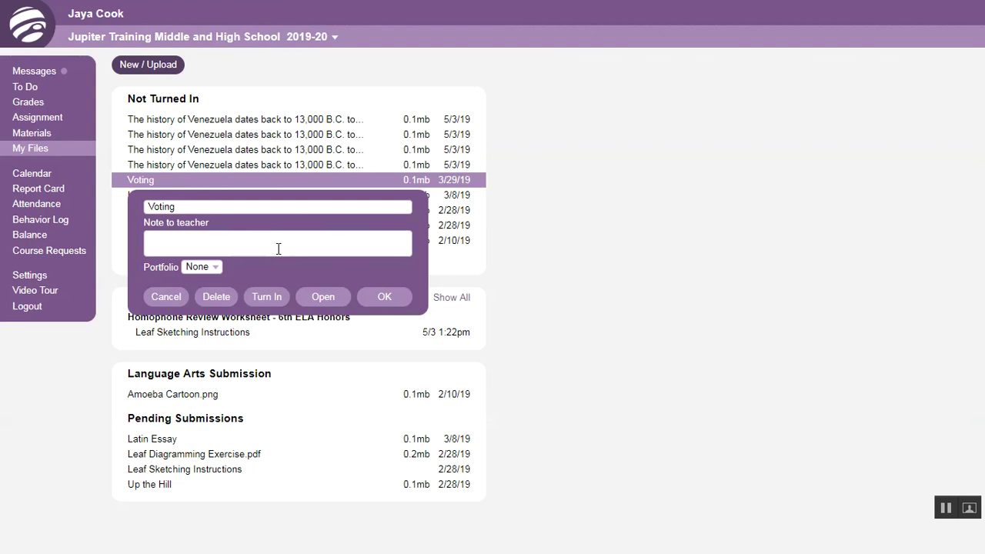
pyautogui.click(83, 182)
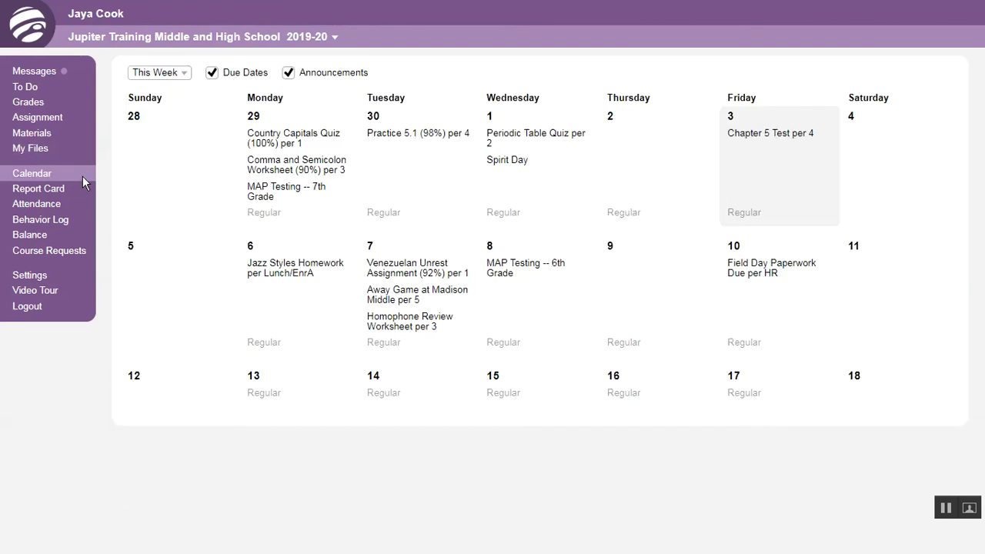
pyautogui.click(346, 188)
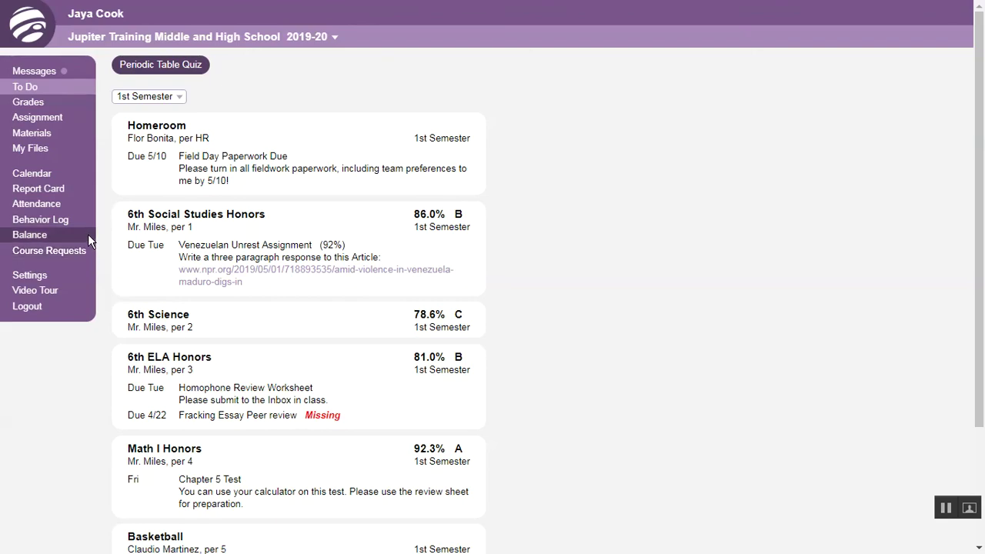
# - Review the student's report card, attendance, behavior log and balance
pyautogui.click(88, 191)
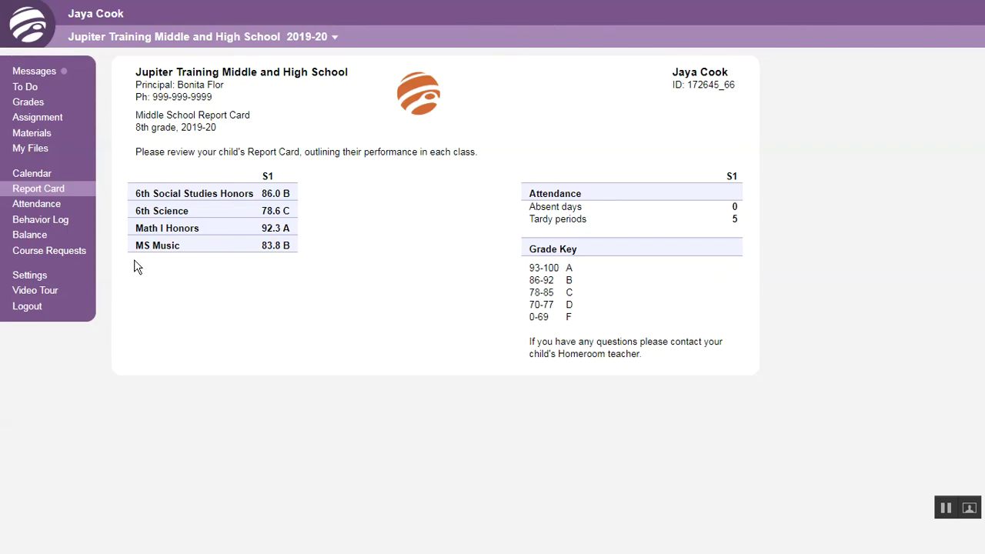
pyautogui.click(81, 206)
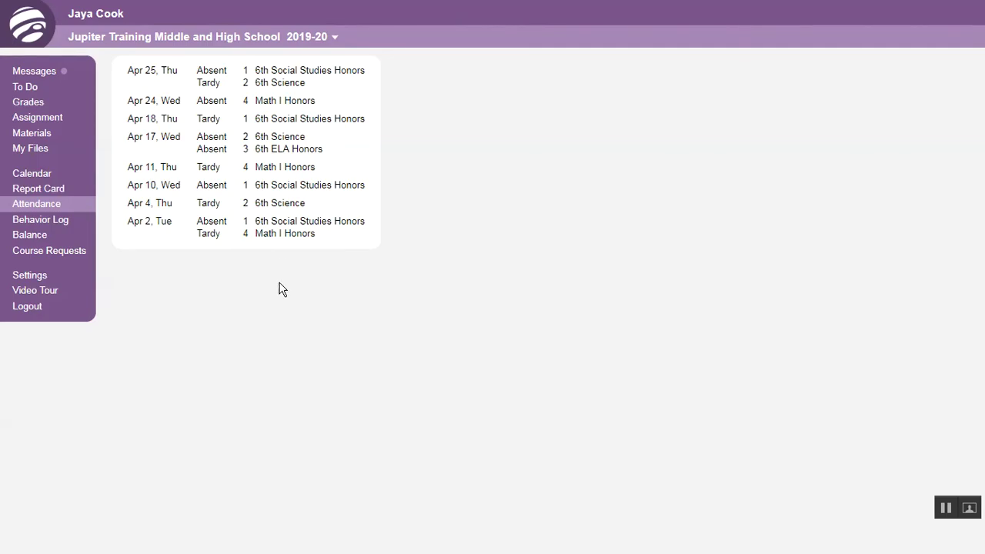
pyautogui.click(73, 219)
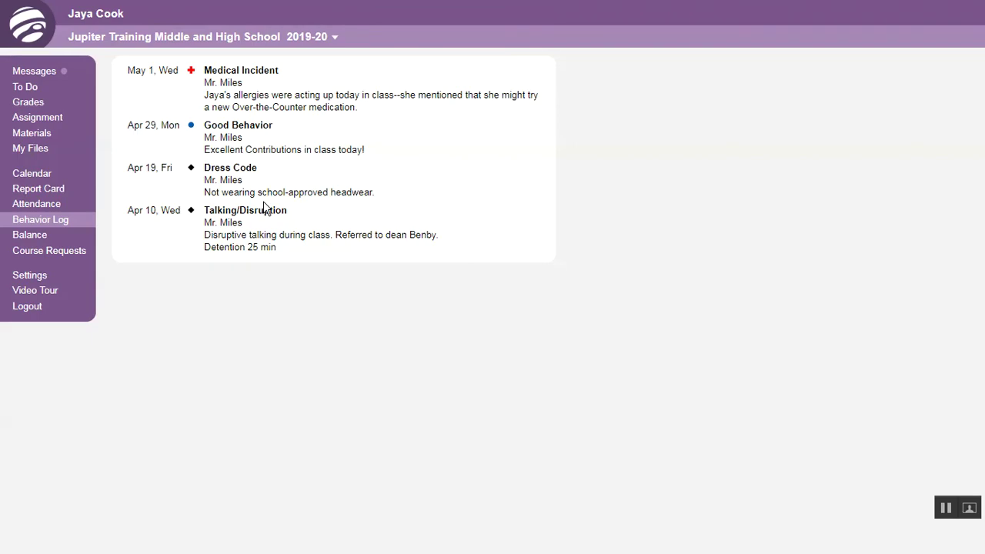
pyautogui.click(84, 239)
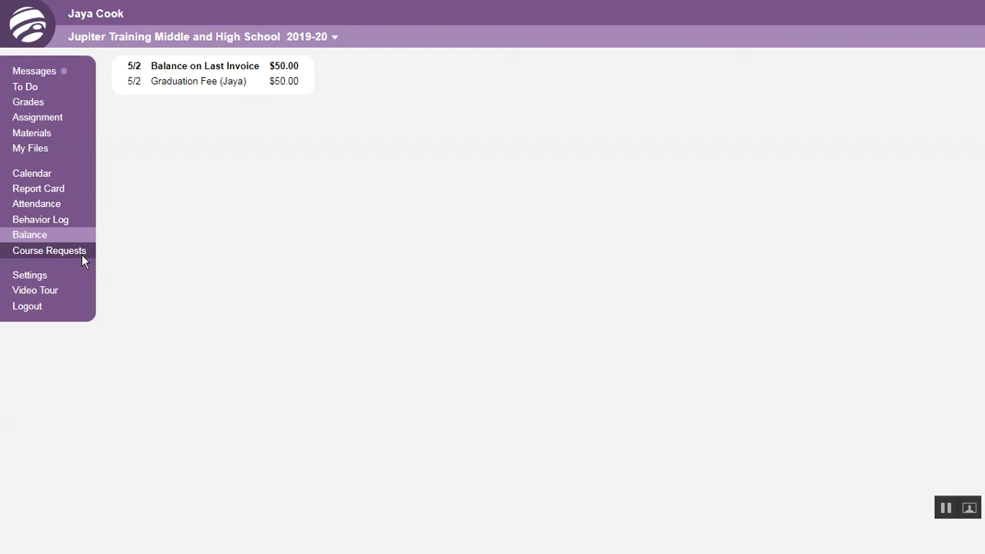
# - Select 6th ELA in the 2nd Semester course requests and open its choice ranking
pyautogui.click(81, 255)
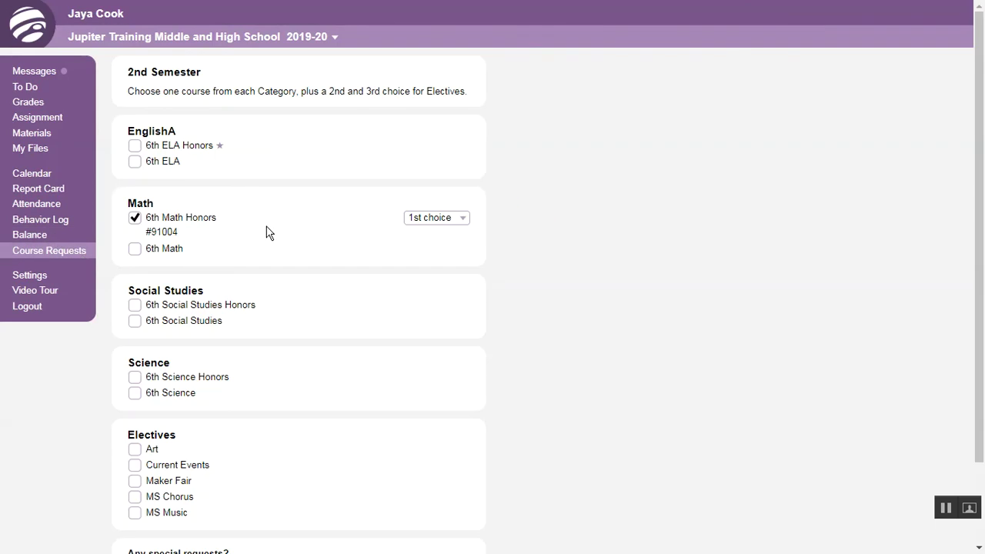
pyautogui.click(136, 162)
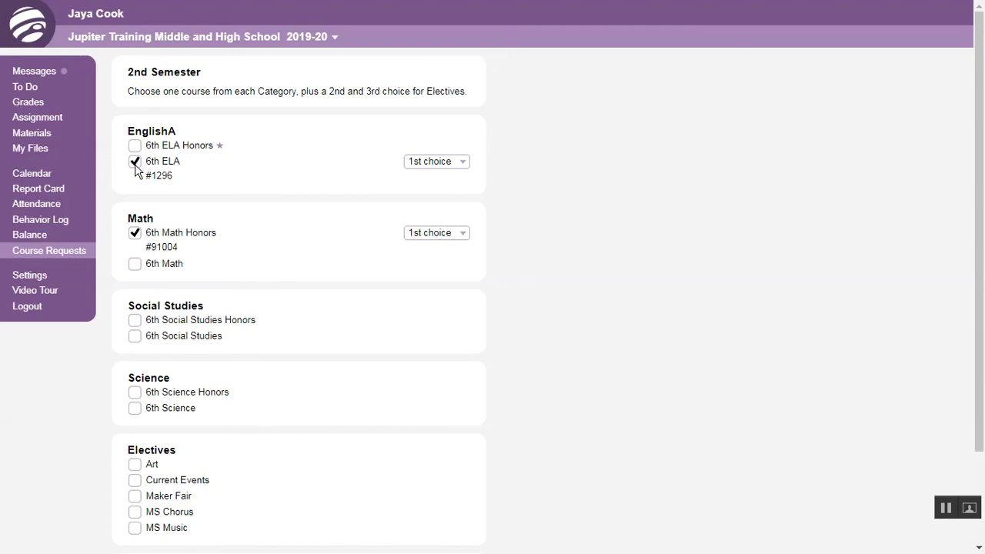
pyautogui.click(463, 163)
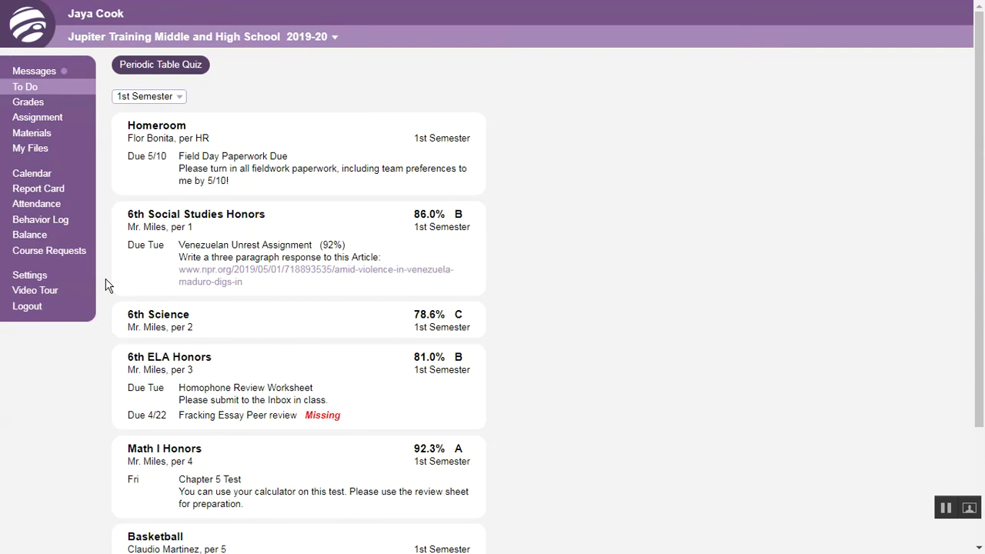
# - Set grade notifications for missing assignments or a total of D or lower instead of always, and change how often they are sent
pyautogui.click(76, 270)
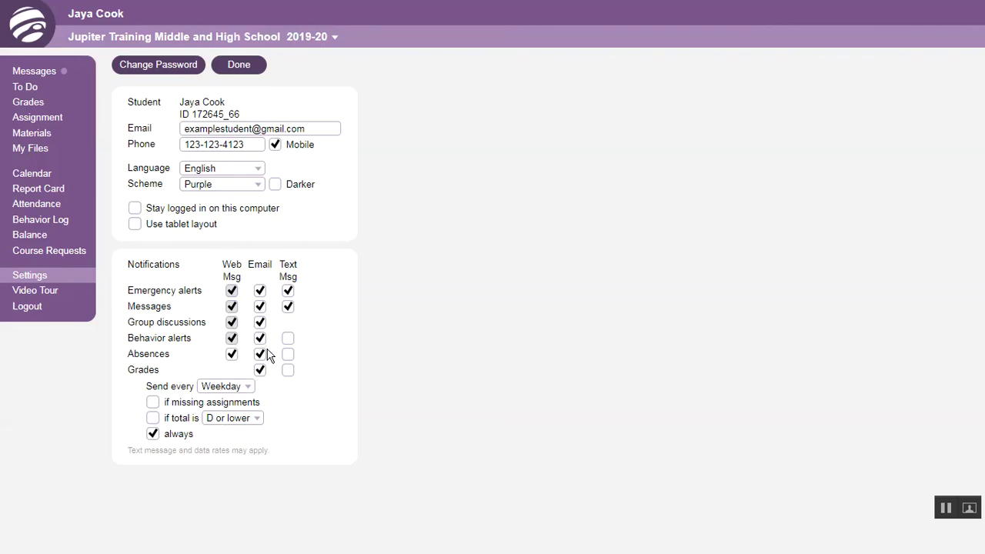
pyautogui.click(152, 403)
pyautogui.click(154, 420)
pyautogui.click(152, 435)
pyautogui.click(247, 385)
pyautogui.click(248, 404)
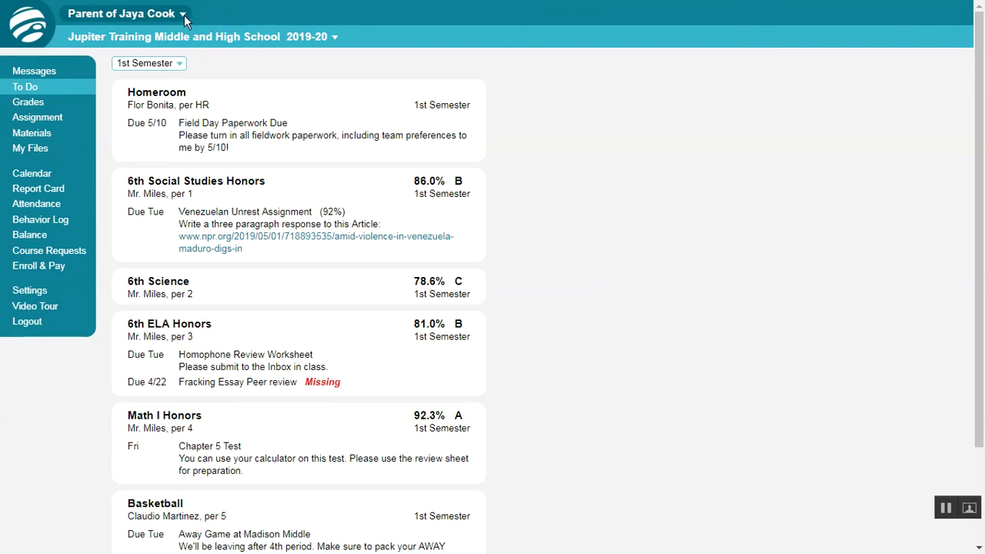
# - Look at the list of children linked to the parent account and open the parent's settings
pyautogui.click(184, 14)
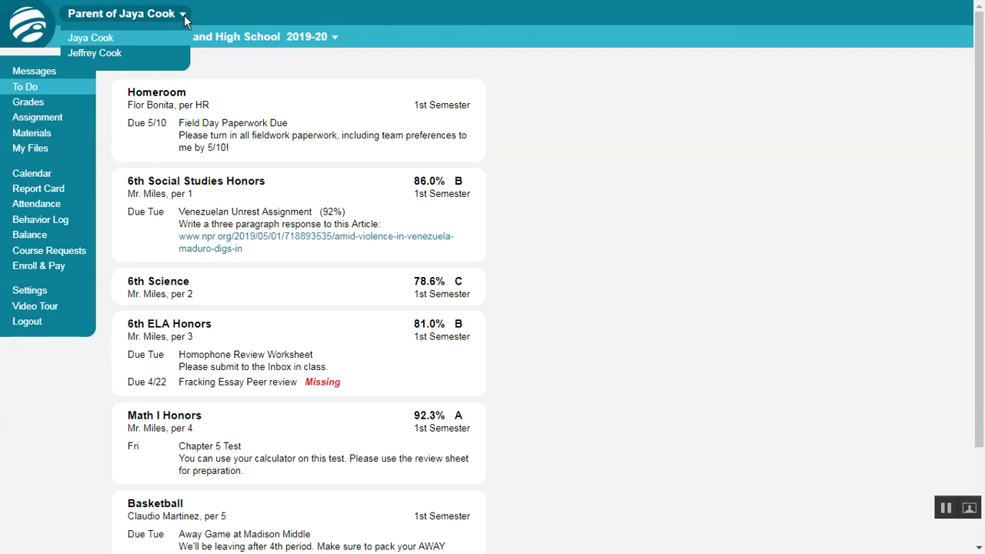
pyautogui.click(184, 15)
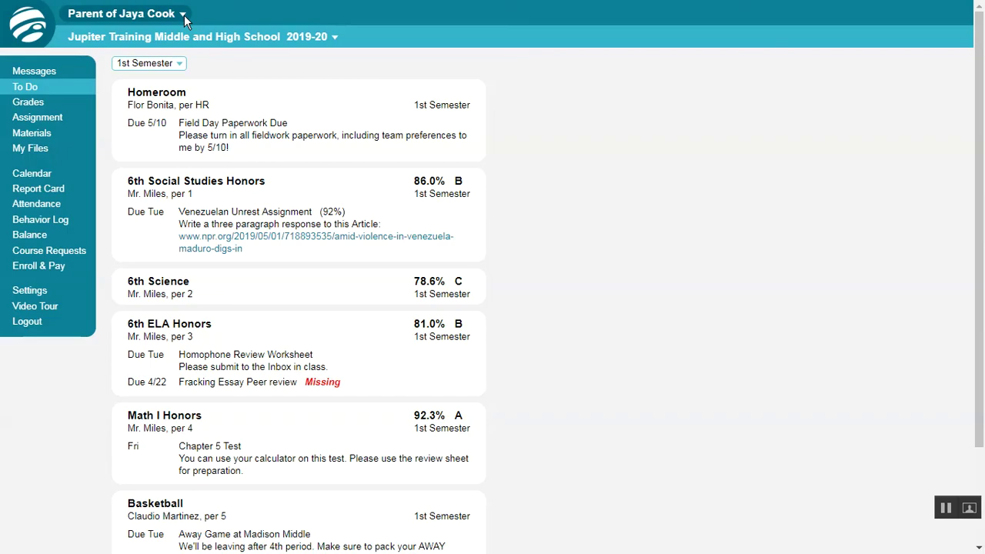
pyautogui.click(82, 291)
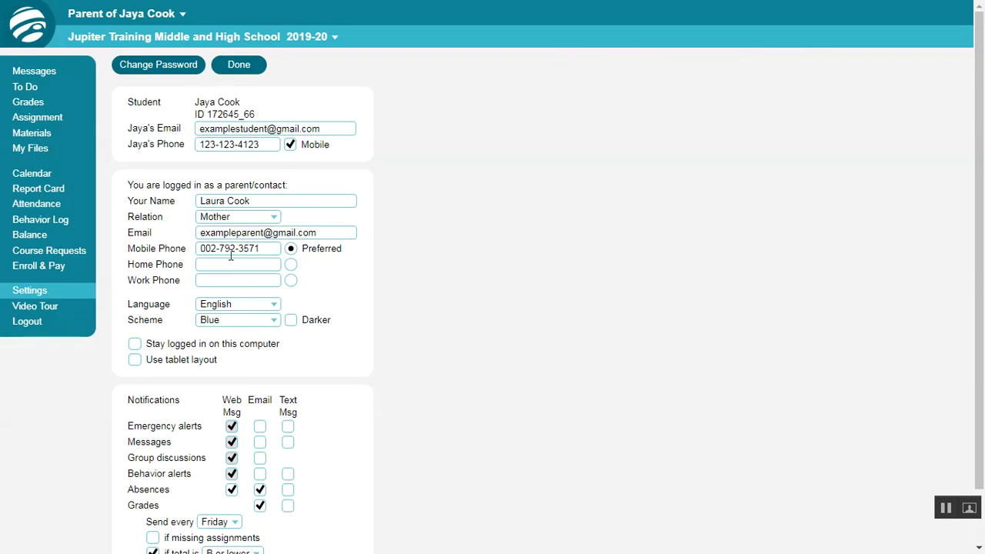